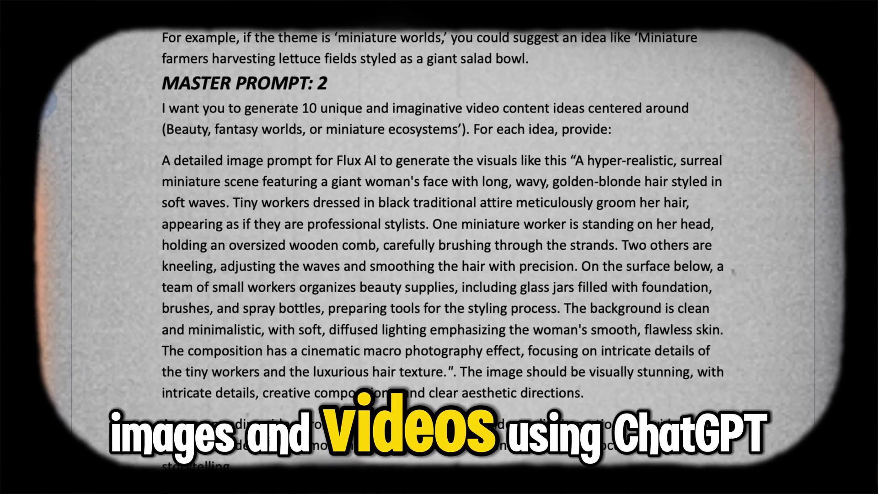
- Select the MASTER PROMPT 1 text in Google Docs and paste it into the ChatGPT message box
scroll(439, 247, up, 10)
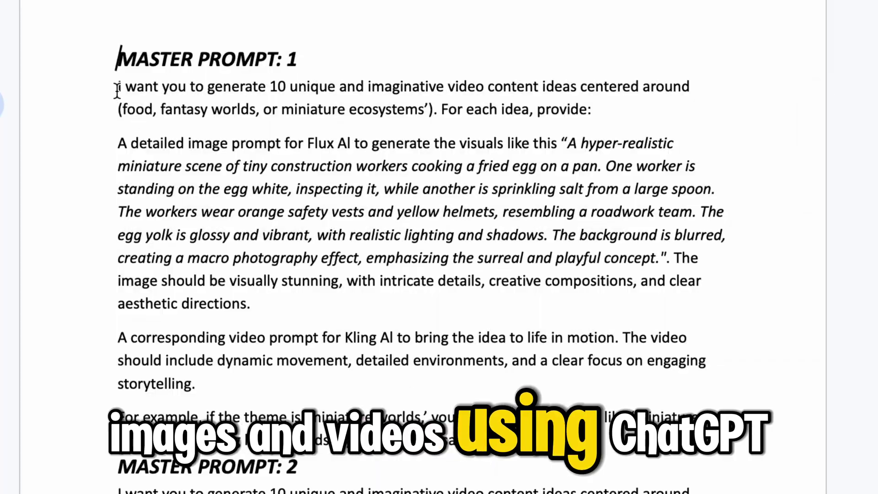
drag(116, 87, 533, 444)
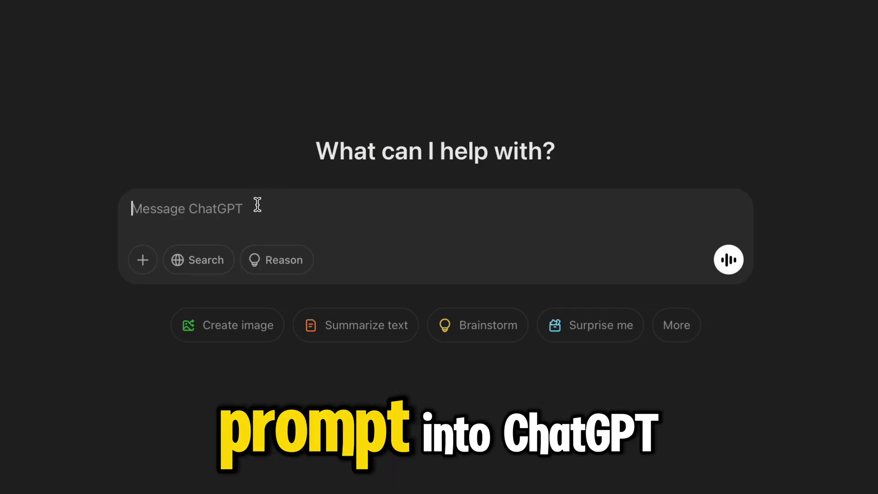
key(ctrl+v)
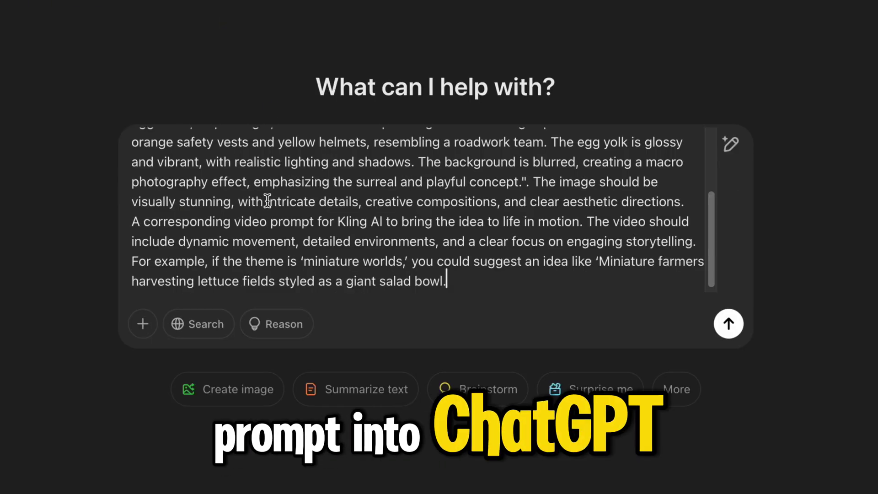
scroll(284, 191, up, 5)
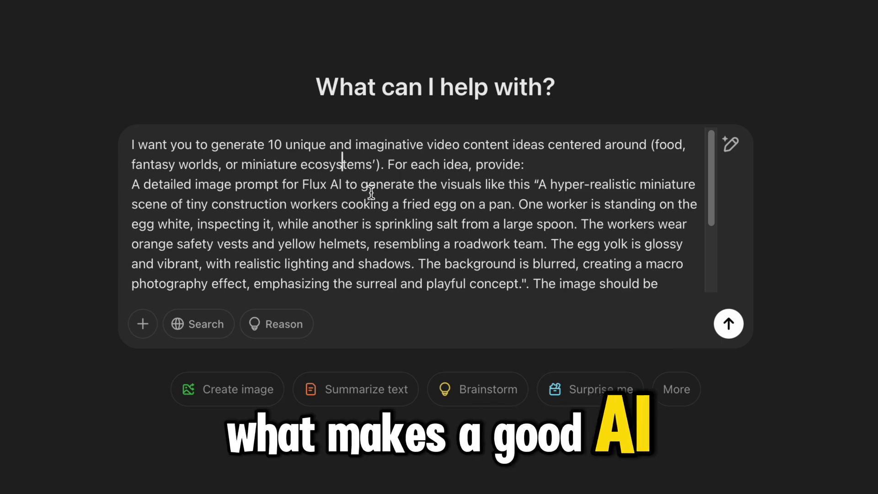
scroll(246, 187, down, 1)
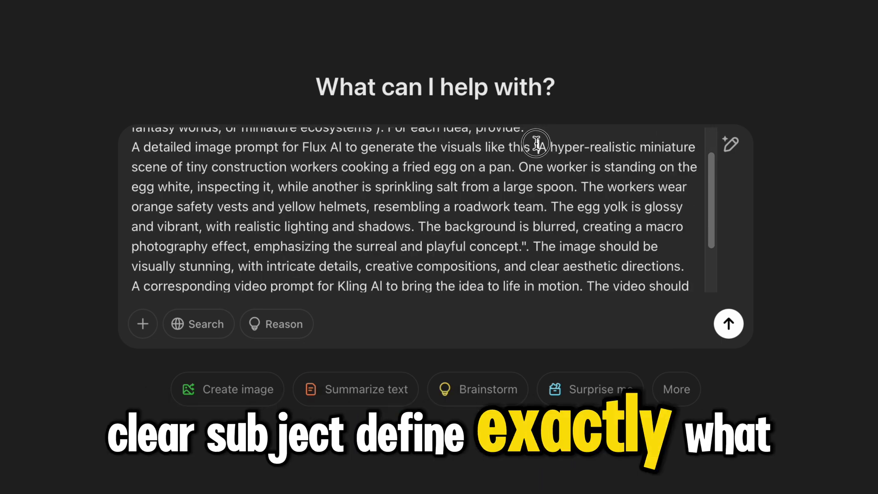
drag(536, 147, 434, 159)
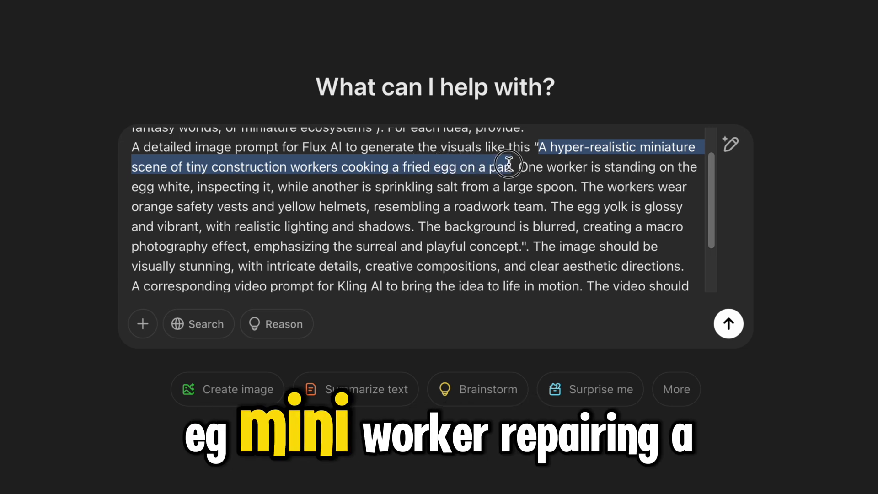
drag(601, 166, 547, 206)
scroll(537, 229, down, 1)
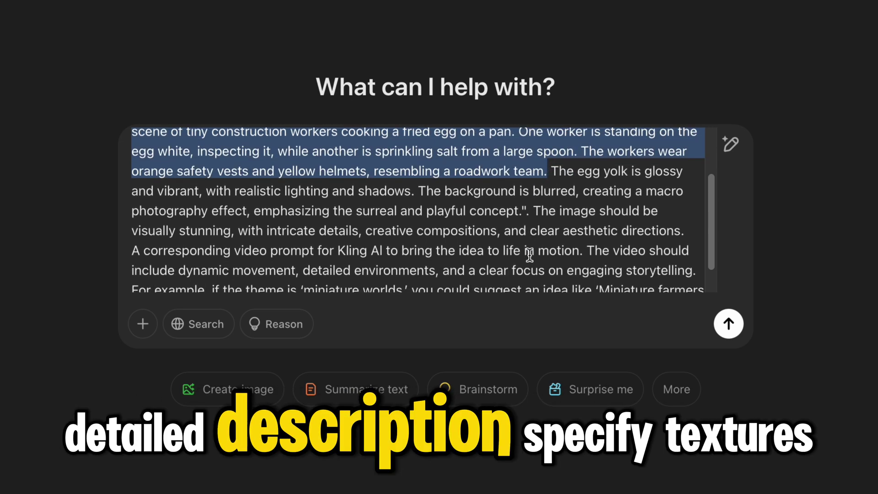
click(526, 287)
drag(170, 189, 390, 191)
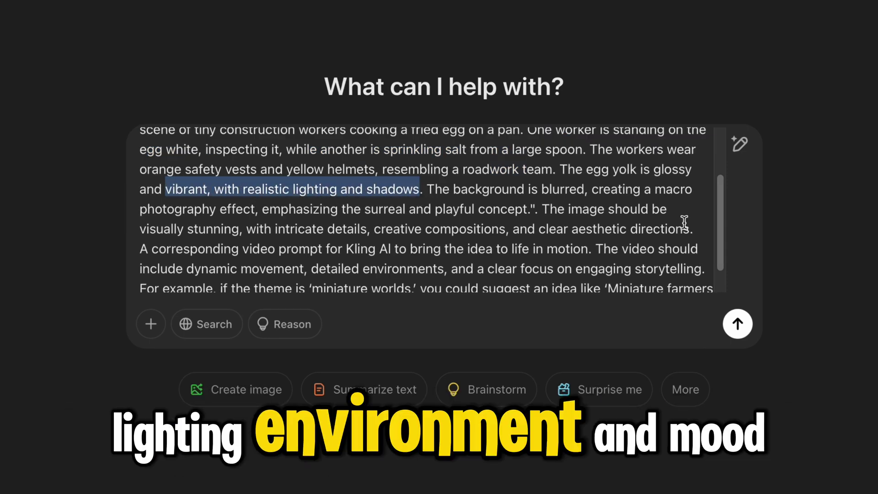
scroll(684, 222, down, 1)
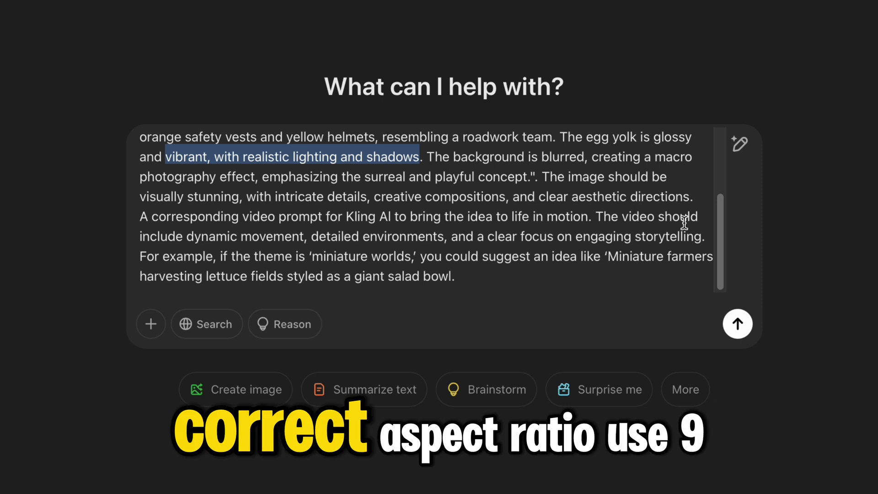
scroll(378, 248, up, 1)
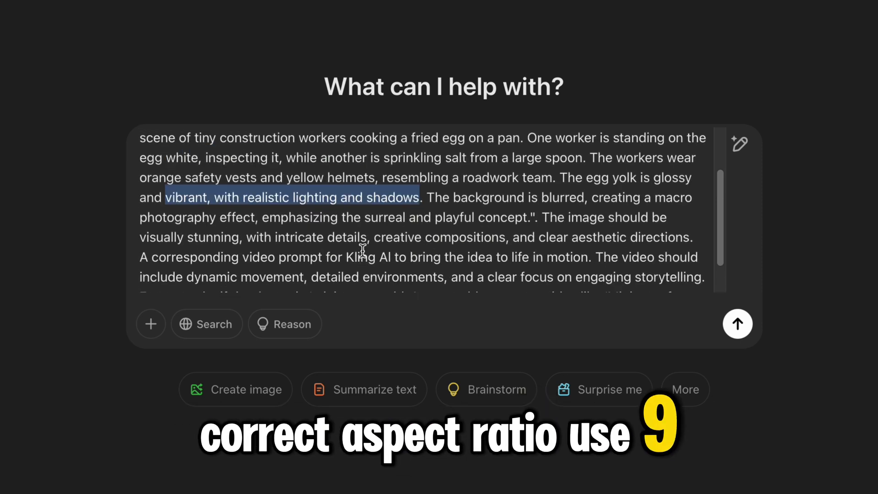
scroll(324, 261, down, 1)
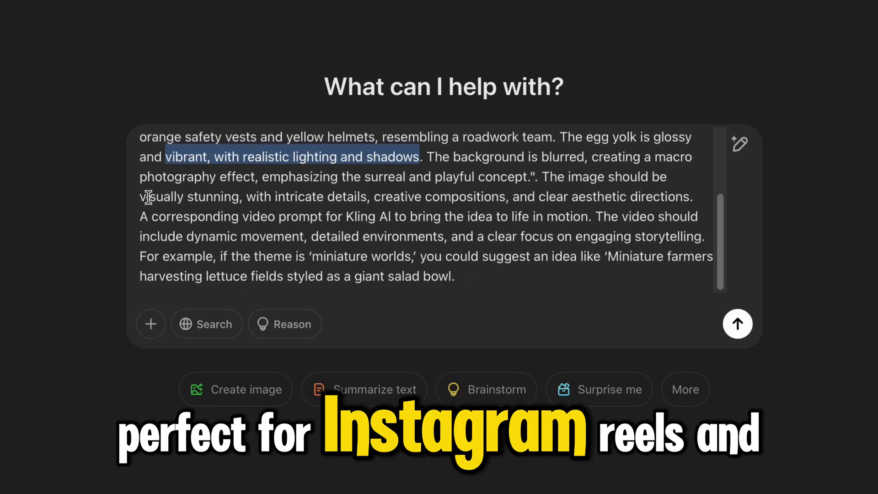
drag(277, 192, 511, 206)
drag(652, 198, 688, 198)
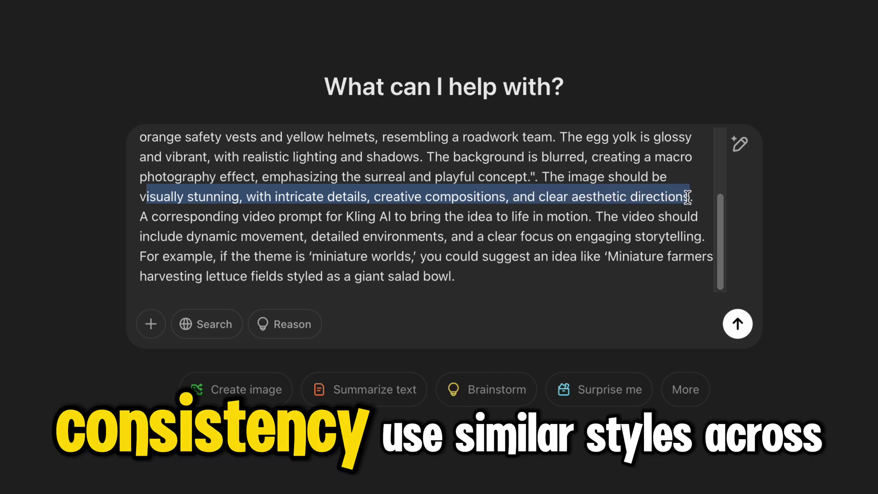
scroll(464, 252, up, 1)
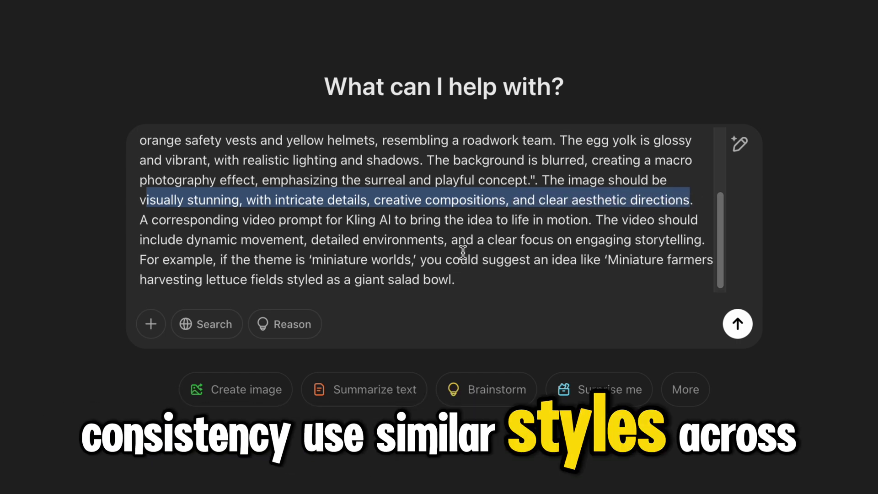
scroll(463, 252, up, 5)
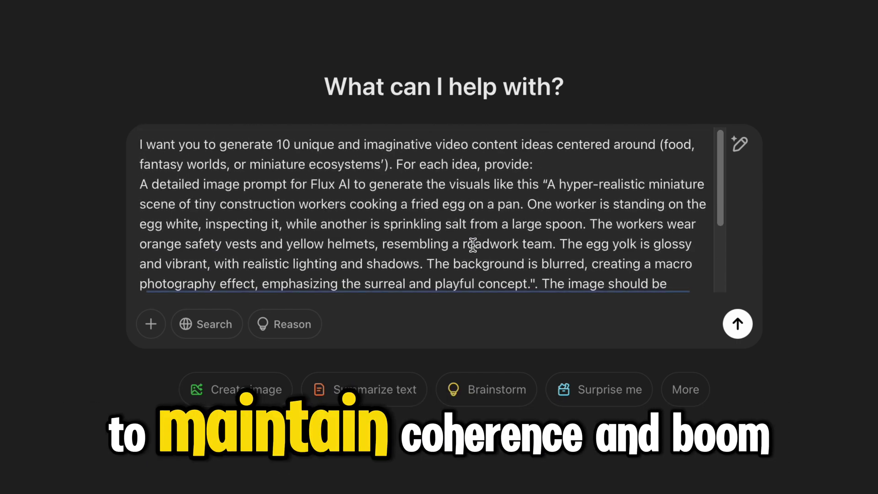
scroll(473, 245, down, 5)
- Send the master prompt and review the returned video ideas with their Flux and Kling prompts
click(737, 324)
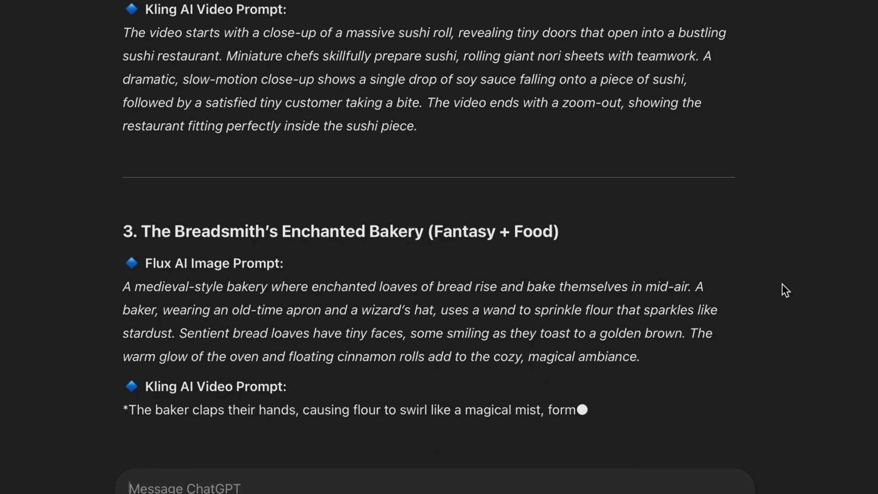
scroll(805, 229, up, 10)
scroll(832, 170, down, 20)
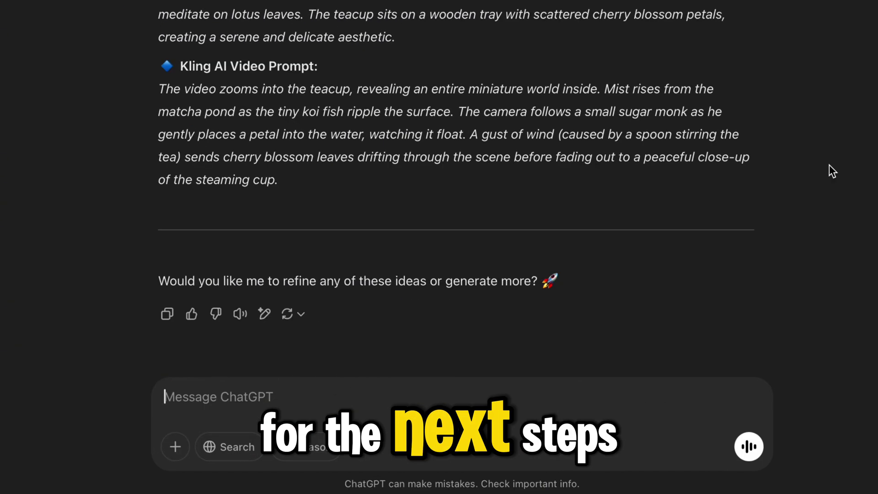
scroll(745, 273, up, 3)
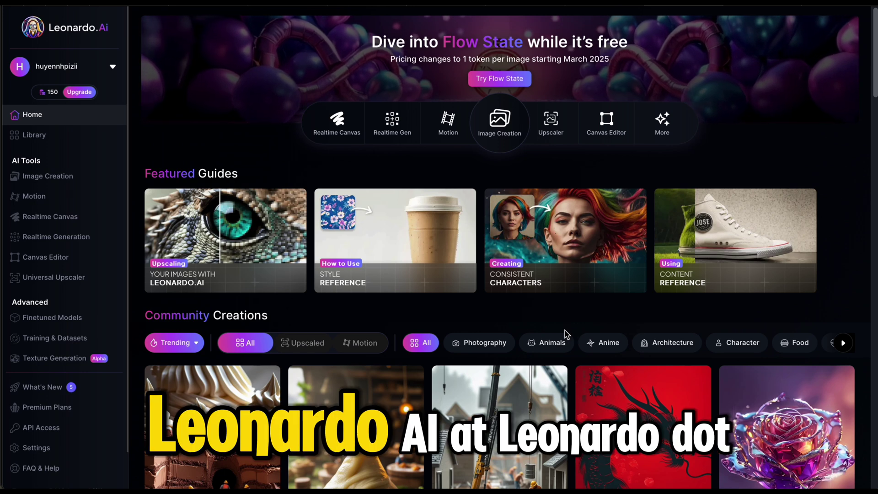
- In Leonardo.Ai Image Creation, keep the Phoenix 1.0 model and replace the prompt with the magical café prompt
click(505, 133)
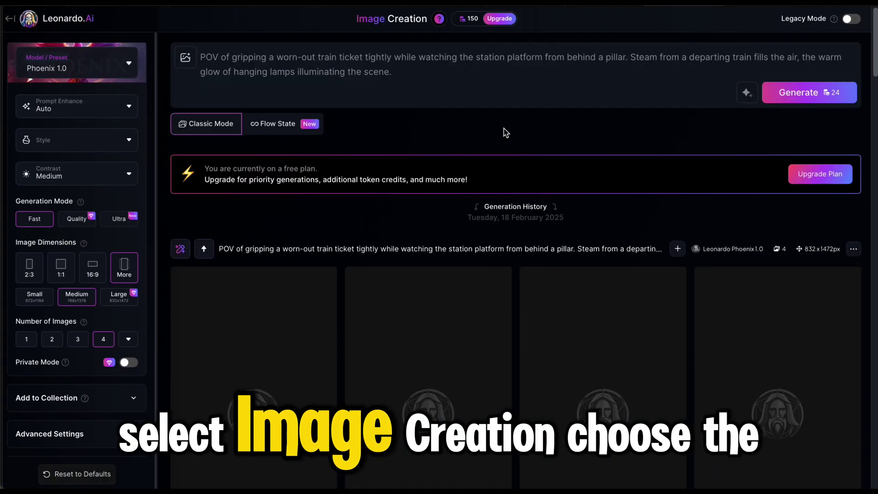
click(114, 70)
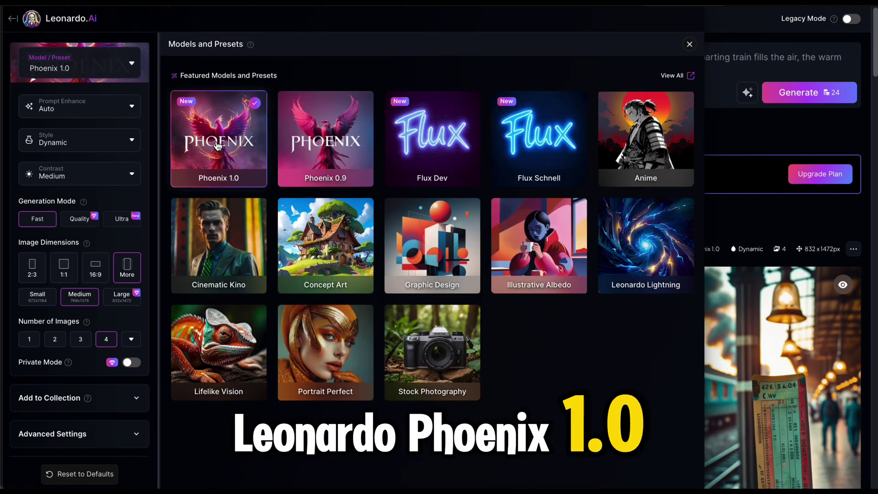
click(118, 75)
key(ctrl+a)
text(A magical café where floating teapots pour shimmering, glowing liquids into levitating cups. The drinks change colors mid-air, shifting from deep blue to glowing gold. The barista is a mystical sorcerer with silver hair, wearing an enchanted cloak adorned with tiny constellations. The counter is covered with mysterious herbs, swirling mists, and vials filled with neon liquids. Soft, ambient light and a cozy, enchanted library background complete the mystical scene.)
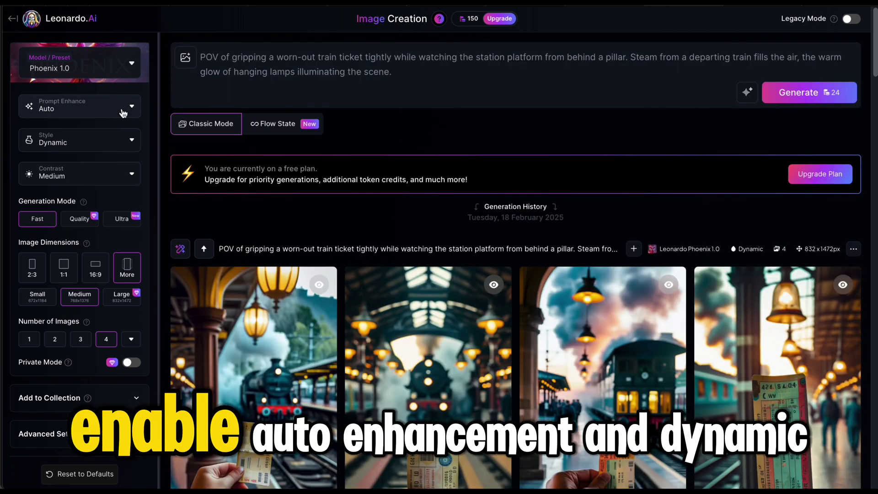
- Keep Prompt Enhance on Auto and style Dynamic, pick a 9:16 size, and generate the images
click(121, 112)
click(121, 113)
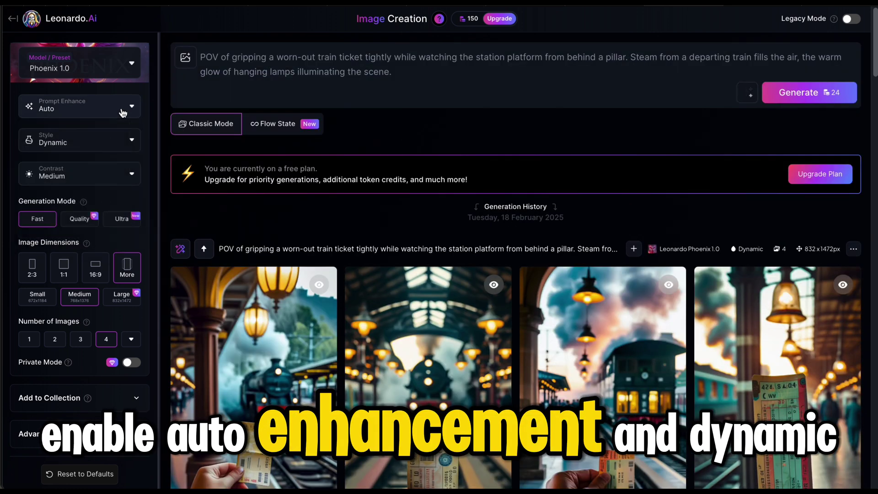
click(112, 137)
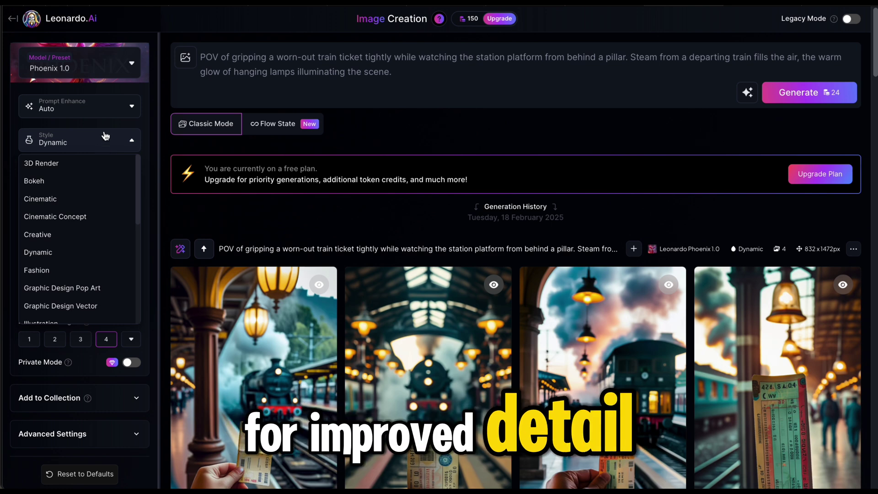
click(104, 139)
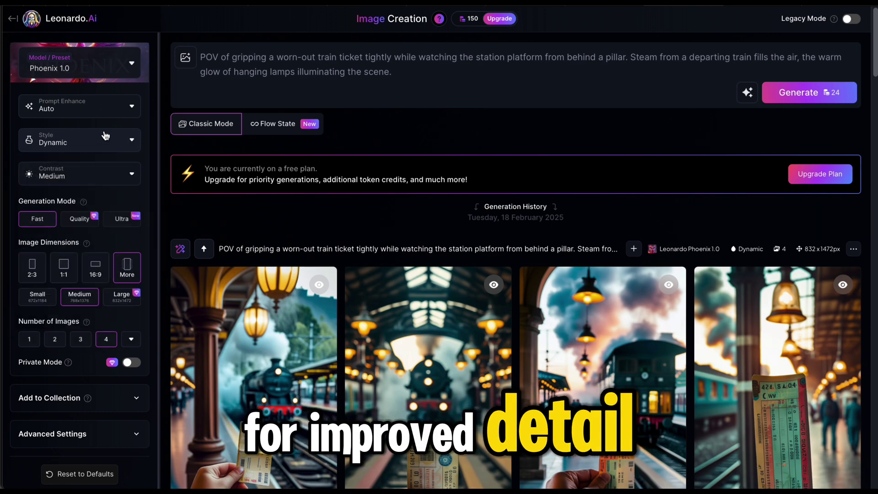
click(127, 268)
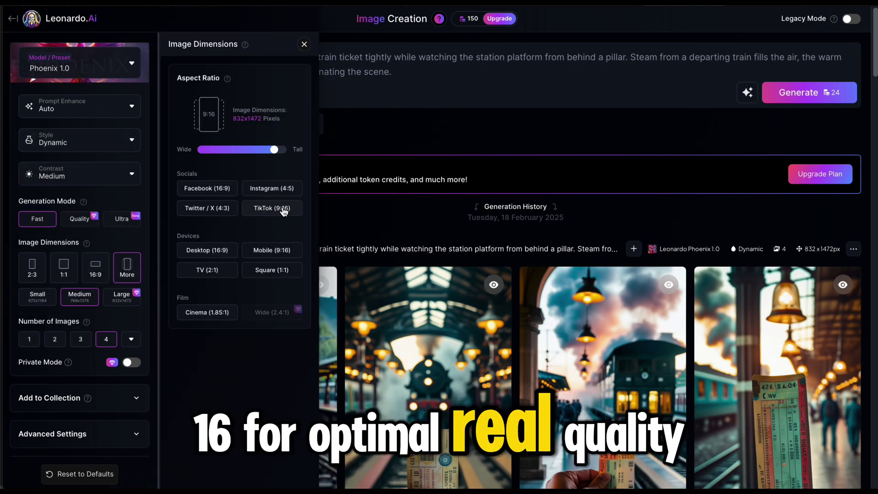
click(786, 122)
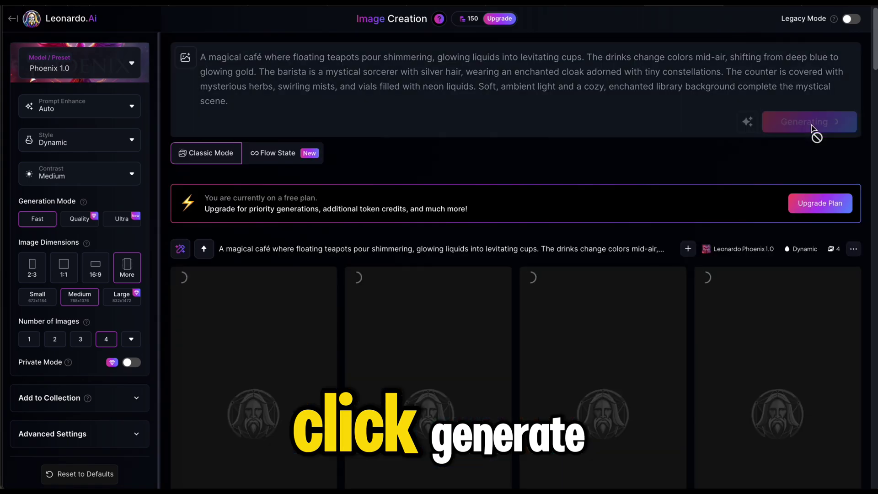
scroll(782, 169, down, 4)
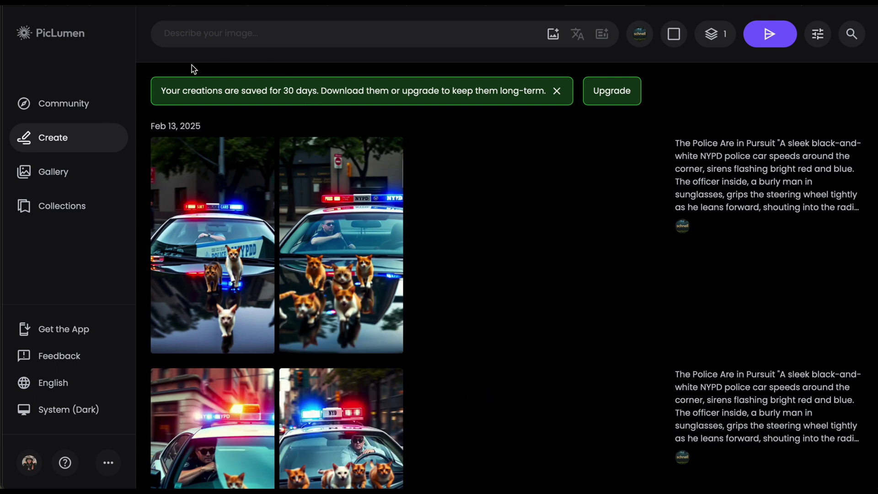
- Generate two 9:16 FLUX.1-schnell images in PicLumen from the pasted café prompt
text(A magical café where floating teapots pour shimmering, glowing liquids into levitating cups. The drinks change colors mid-air, shifting from deep blue to glowing gold. The barista is a mystical sorcerer with silver hair, wearing an enchanted cloak adorned with tiny constellations. The counter is covered with mysterious herbs, swirling mists, and vials filled with neon liquids. Soft, ambient light and a cozy, enchanted library background complete the mystical scene.)
click(640, 34)
click(592, 309)
click(674, 34)
click(641, 219)
click(715, 34)
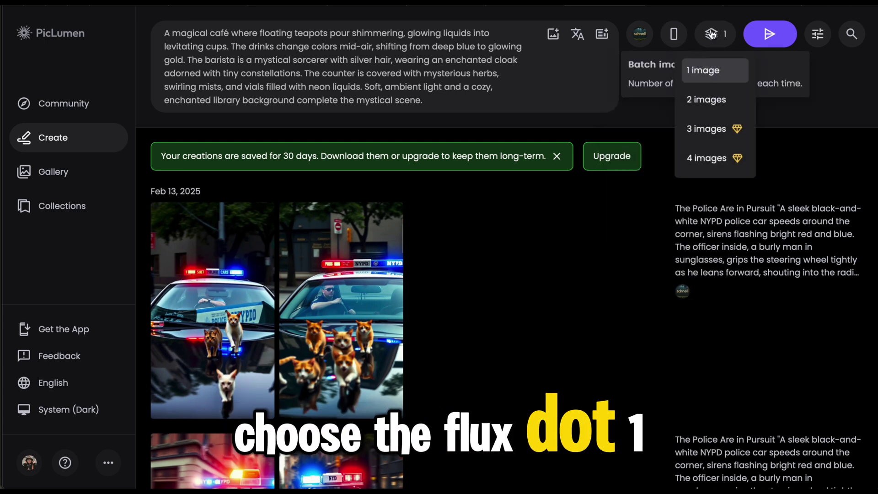
click(710, 96)
click(770, 33)
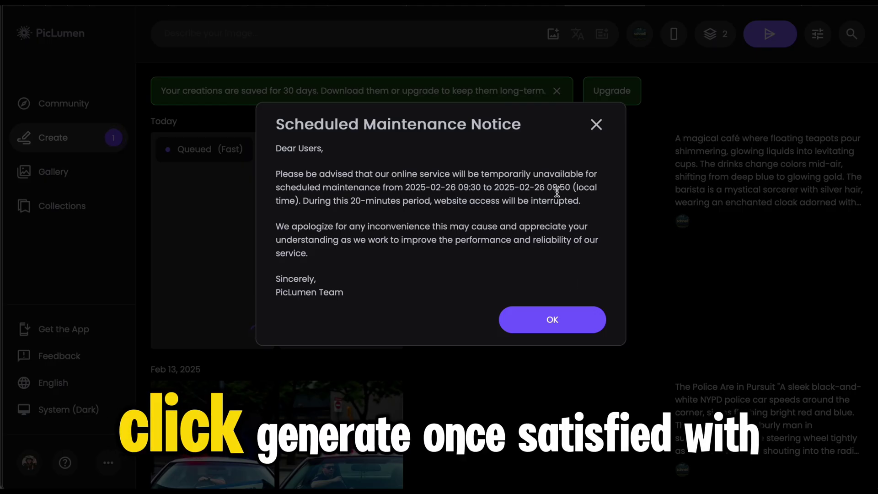
- Dismiss the maintenance notice and advance to the next enlarged generated image
click(579, 319)
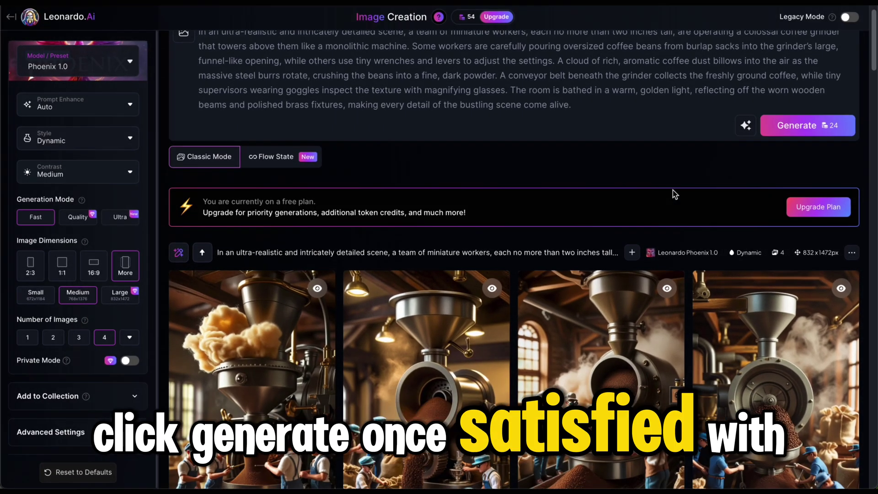
scroll(674, 190, down, 3)
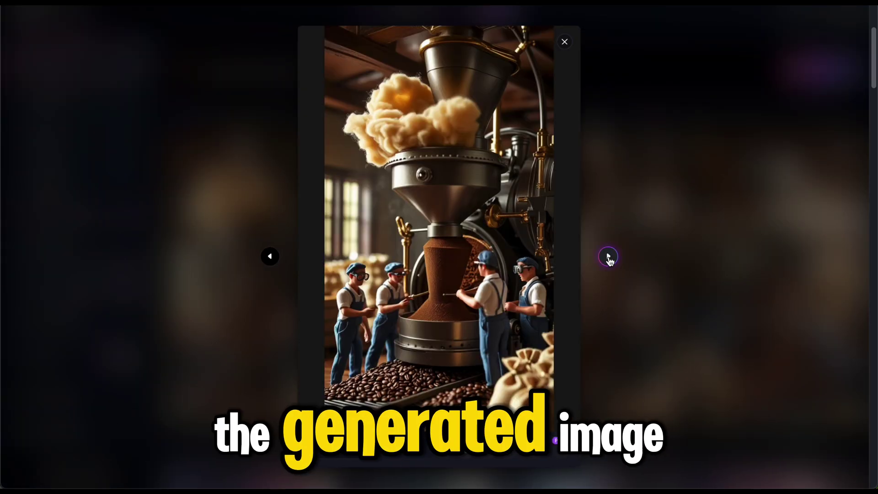
key(Right)
key(Right)
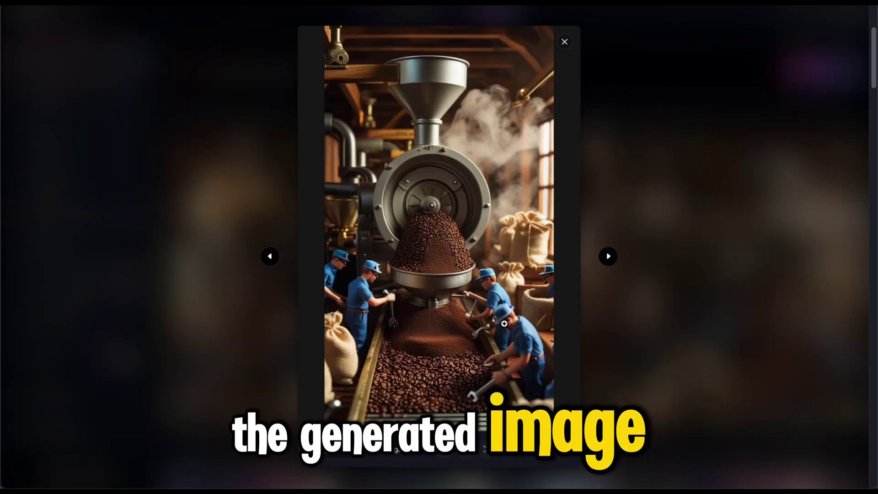
- Show the previous coffee-making image in the PicLumen enlarged viewer
click(270, 257)
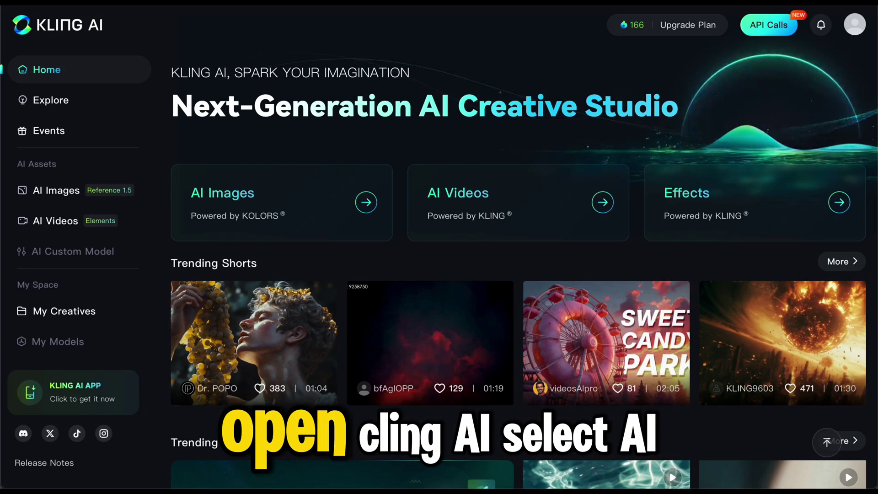
- Set up Kling AI Image to Video with a start frame and the pasted prompt, checking Standard mode, 5s
click(523, 222)
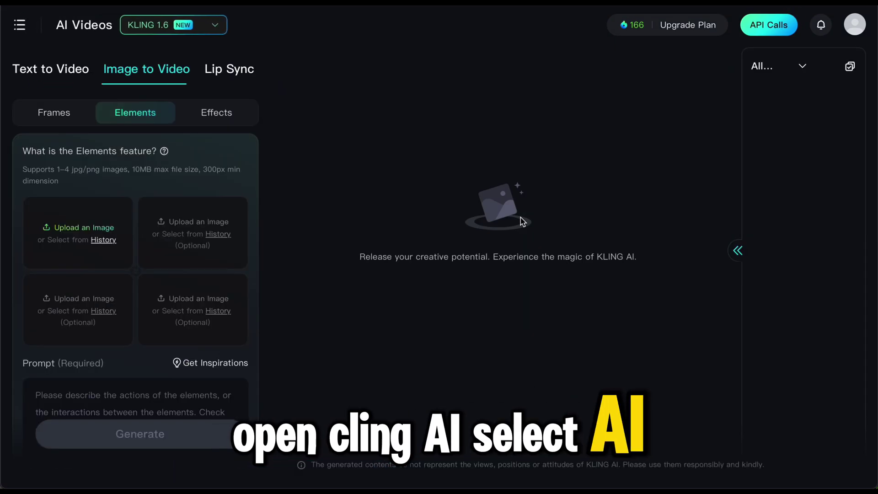
click(79, 117)
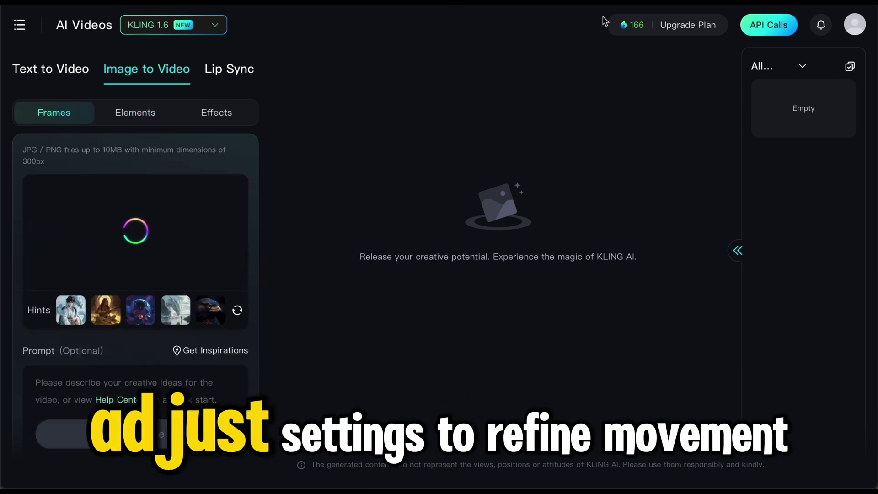
scroll(138, 304, down, 5)
click(69, 190)
key(ctrl+v)
scroll(167, 287, down, 1)
scroll(167, 287, down, 4)
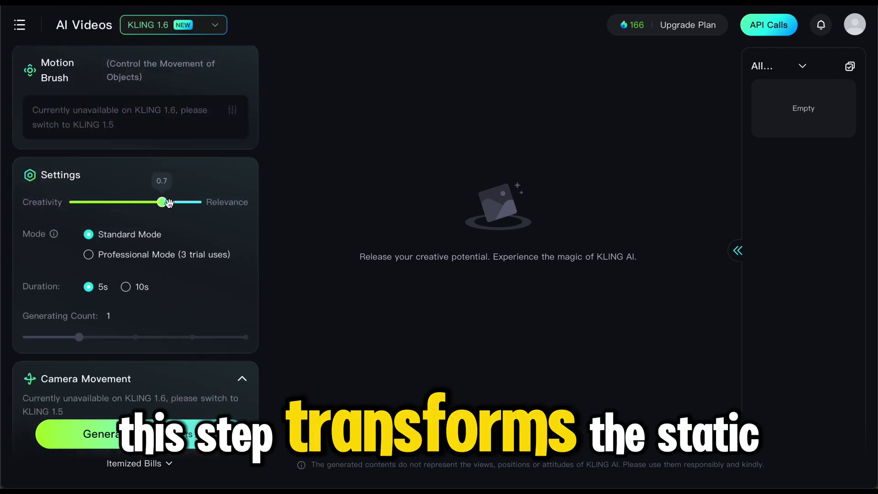
scroll(173, 210, down, 2)
scroll(249, 238, down, 6)
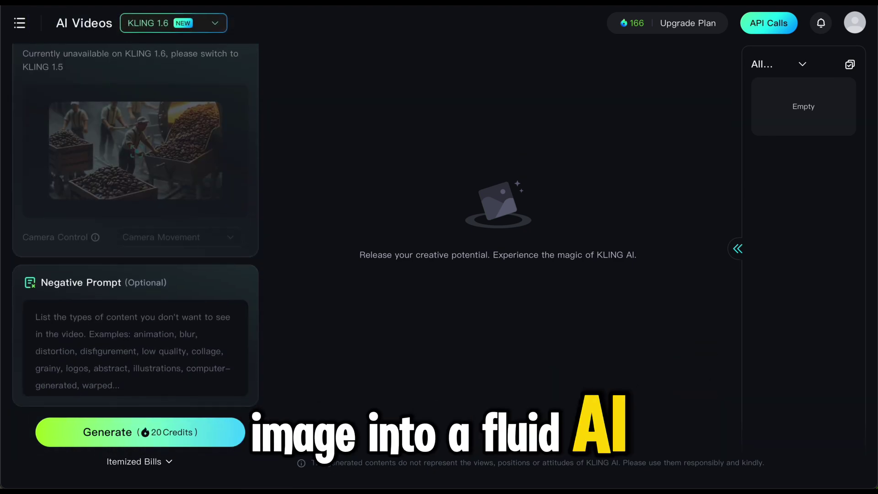
scroll(229, 247, up, 15)
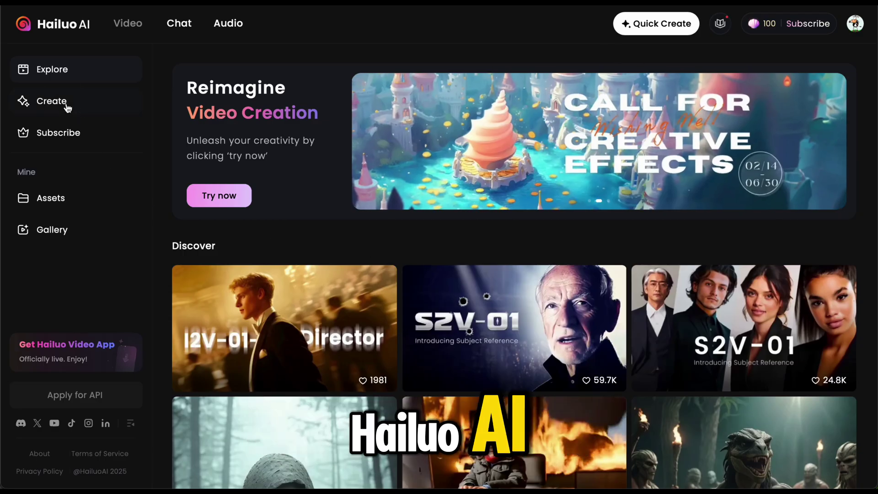
- Upload the coffee-grinder image to Hailuo AI, paste its video prompt, and start creating the video
click(68, 106)
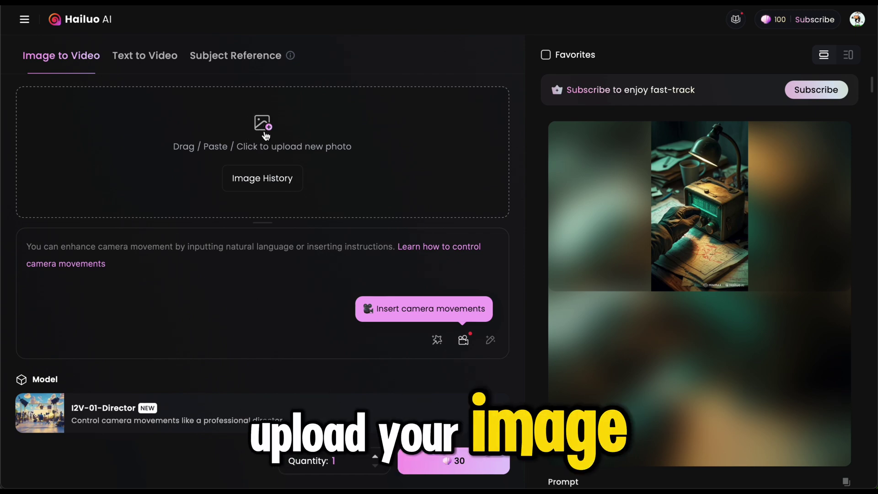
click(463, 162)
click(649, 339)
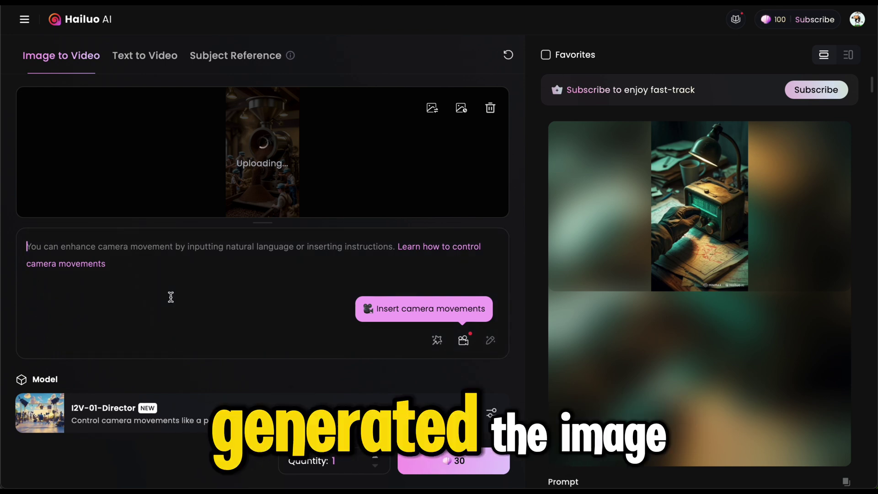
key(ctrl+v)
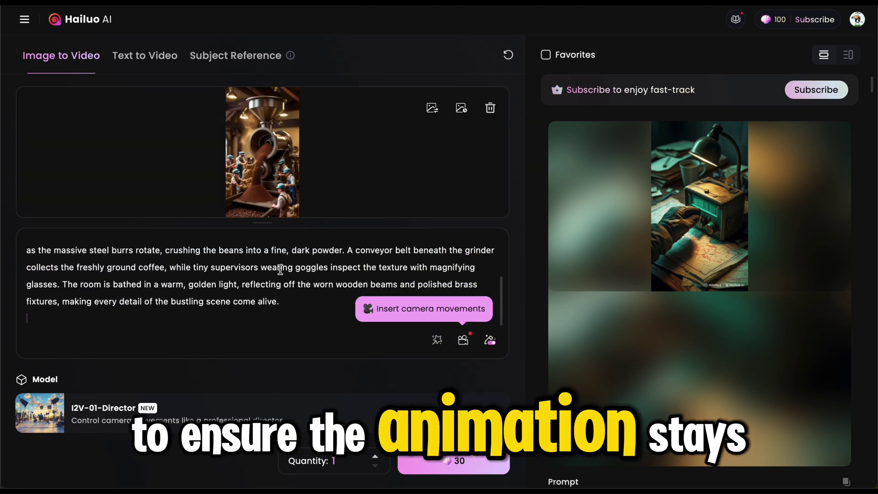
scroll(281, 273, up, 5)
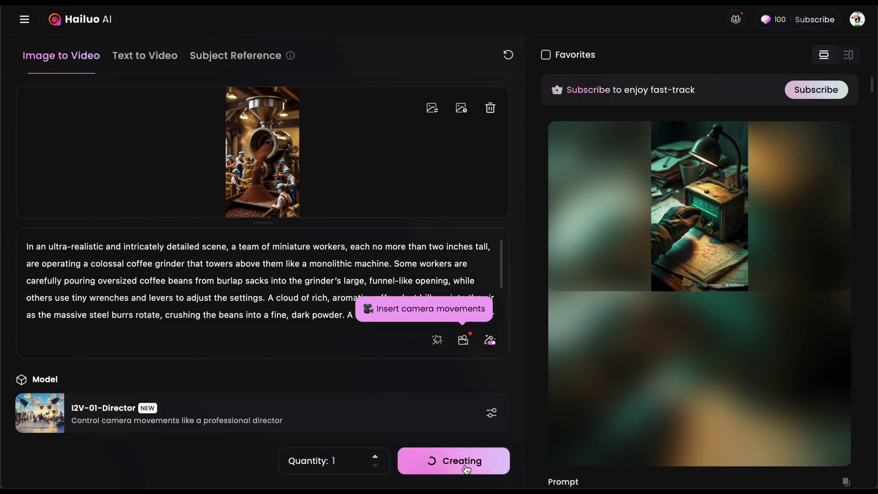
click(470, 462)
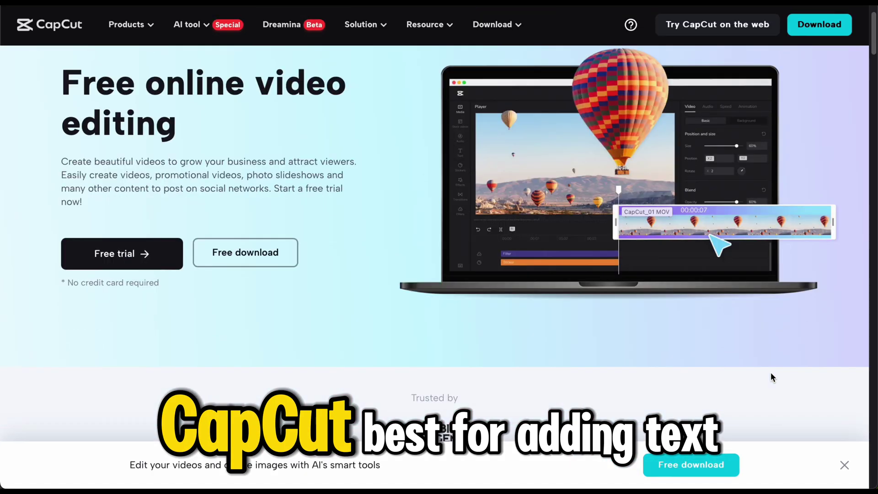
- Browse CapCut's video editing features, then bring up the editor's media import window
scroll(771, 378, down, 1)
scroll(771, 374, down, 6)
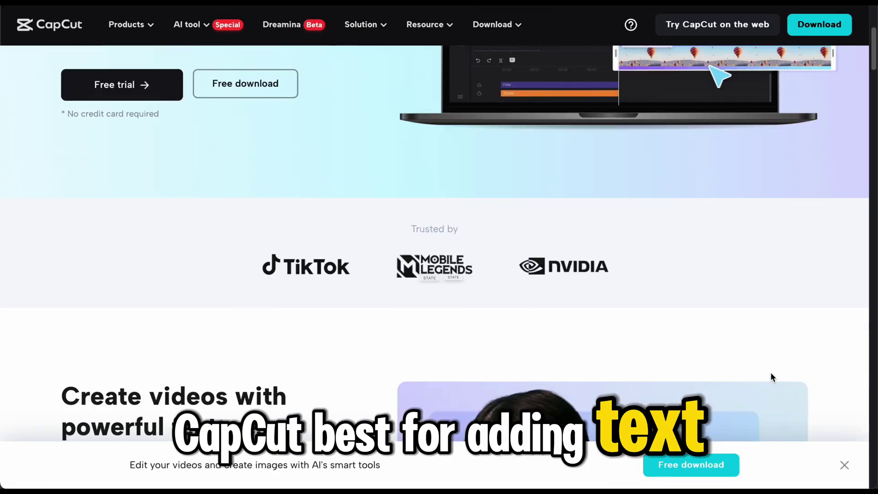
scroll(770, 376, down, 4)
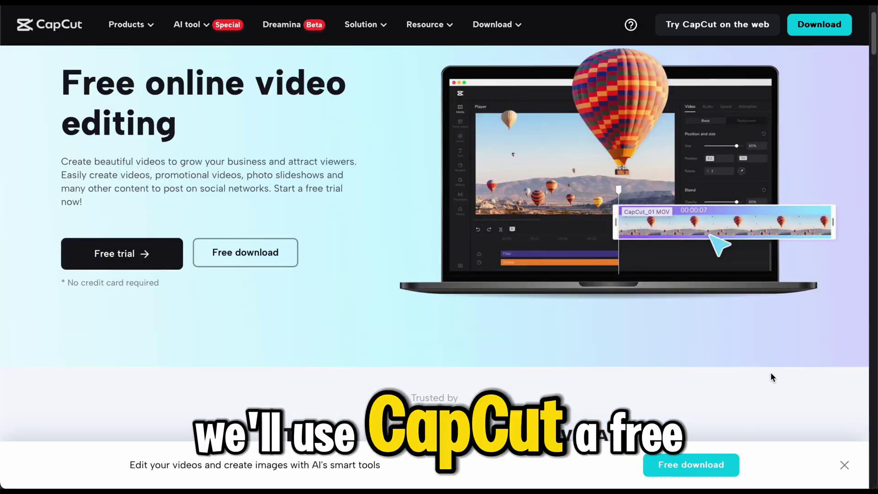
scroll(771, 375, down, 8)
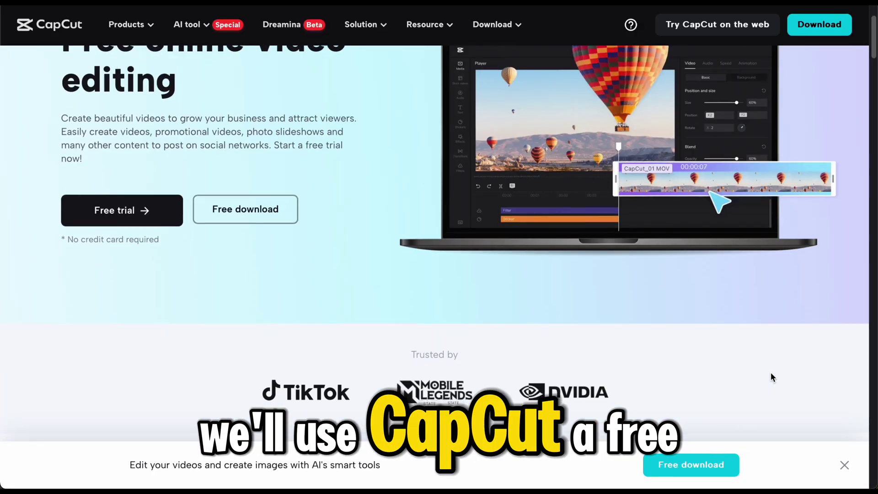
scroll(771, 376, down, 5)
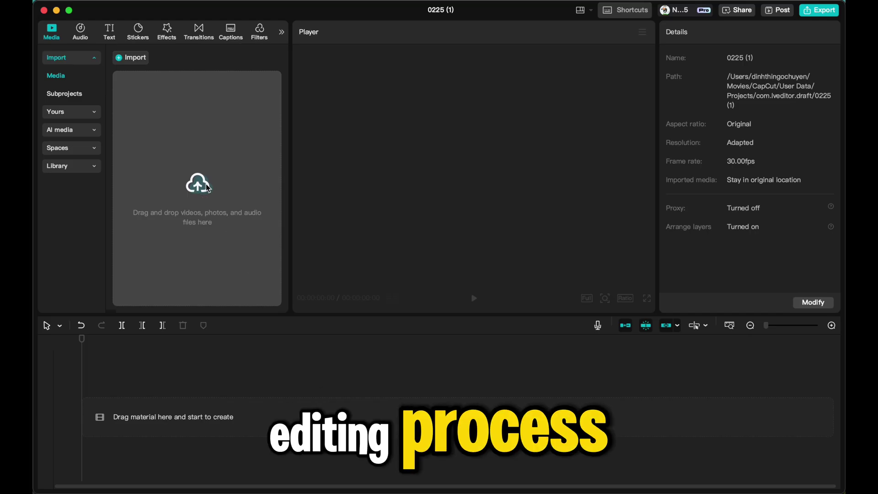
click(207, 188)
- Import all seven generated coffee clips and close the duplicate frames prompt
click(392, 188)
shift+click(392, 281)
click(633, 356)
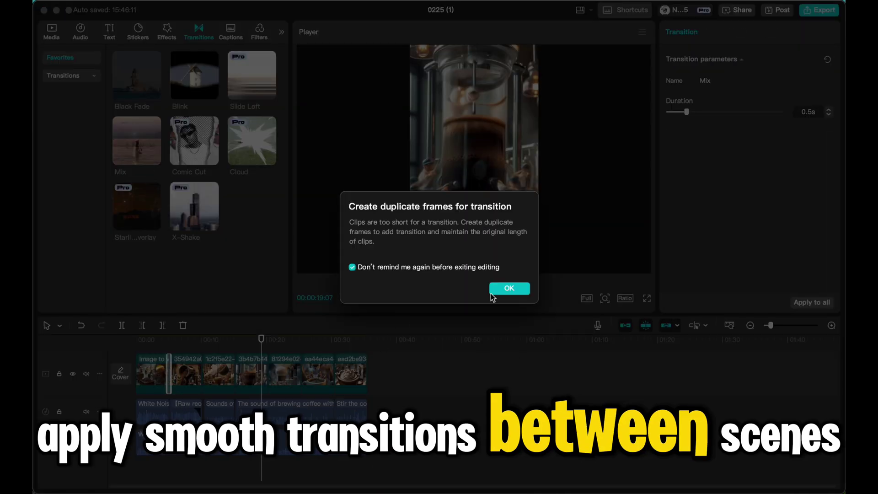
click(491, 293)
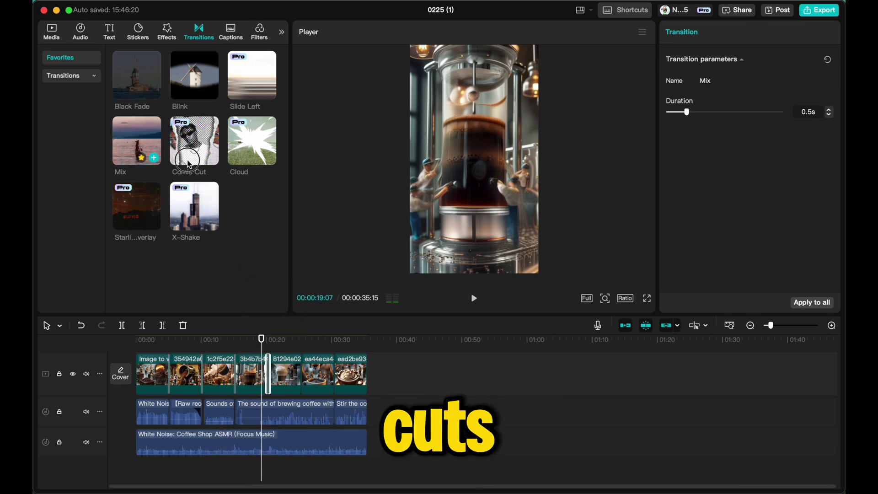
- Preview the Mix transitions from about 4 seconds, add an adjustment layer, and review to the end
drag(263, 340, 161, 339)
key(space)
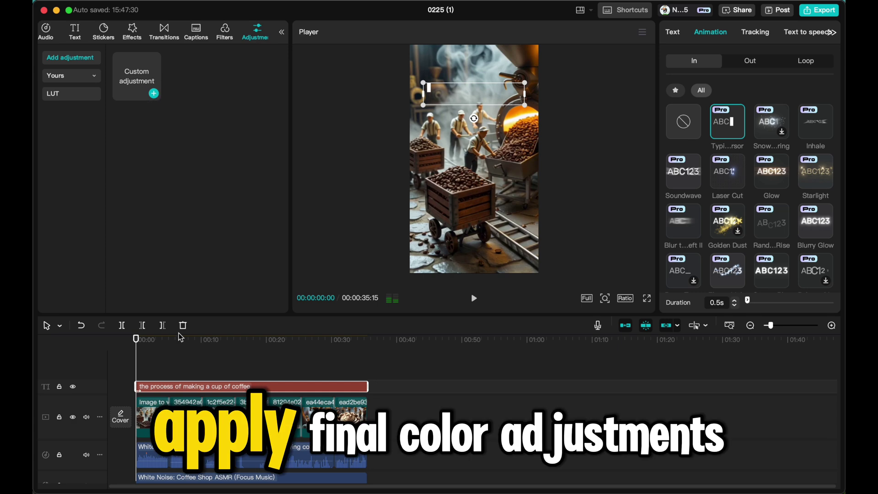
click(157, 92)
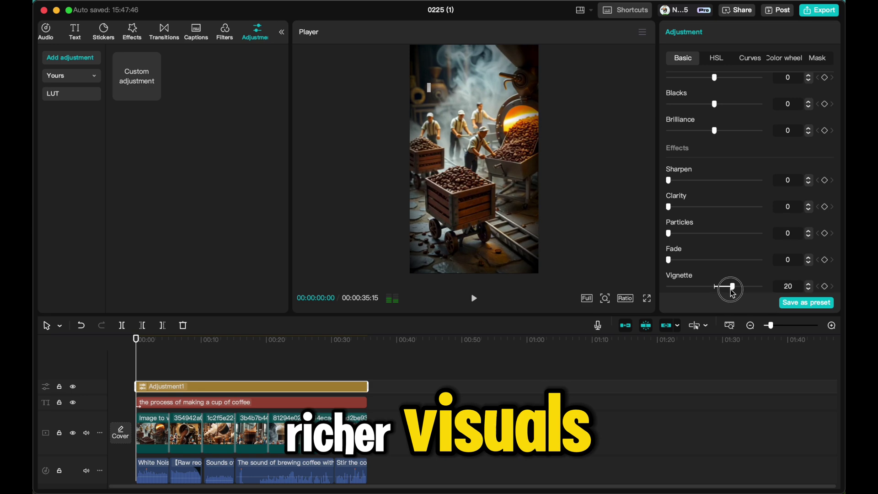
drag(139, 354, 367, 375)
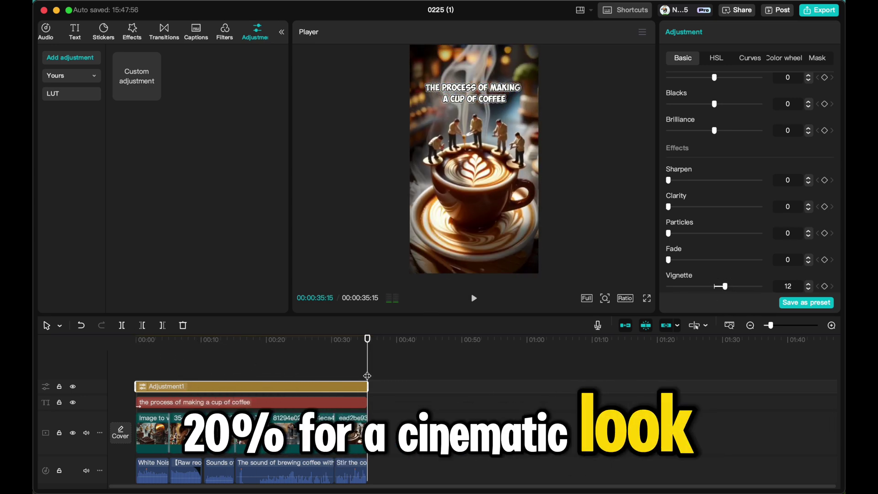
click(814, 14)
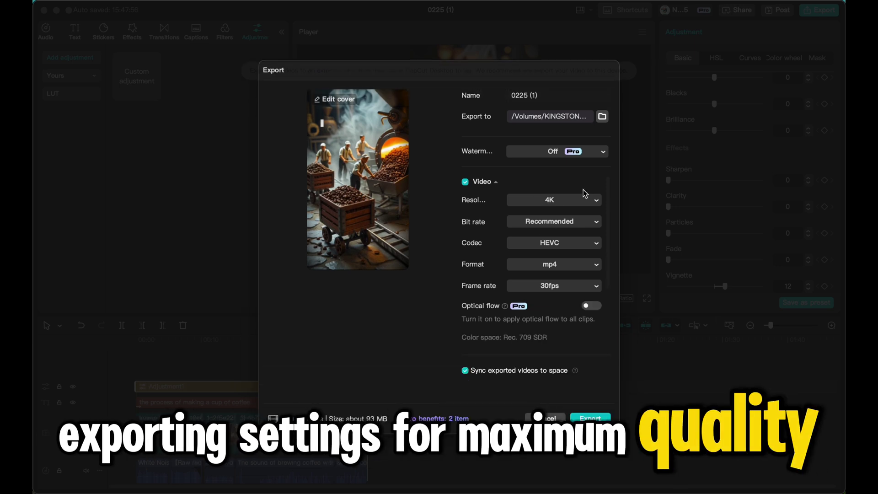
- Export the video as 1080P mp4 at 30fps with the recommended bit rate into the chosen folder
click(578, 200)
click(546, 254)
click(594, 221)
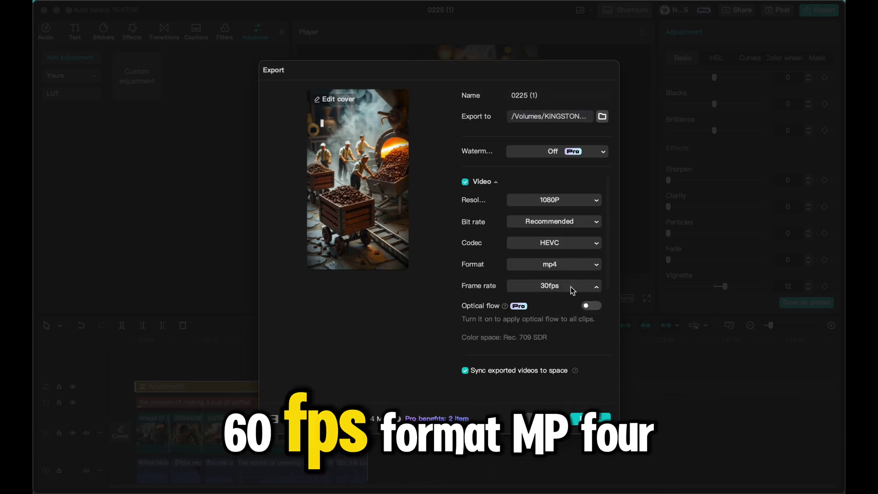
click(571, 288)
click(601, 116)
click(631, 358)
click(592, 418)
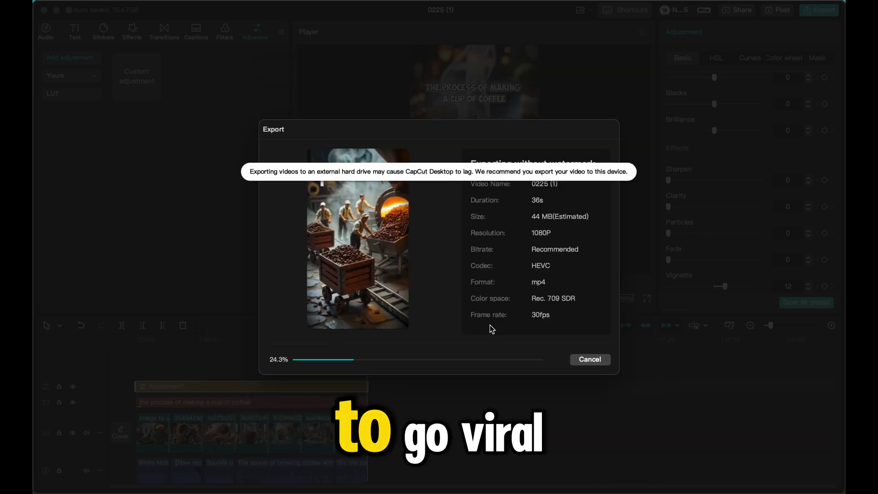